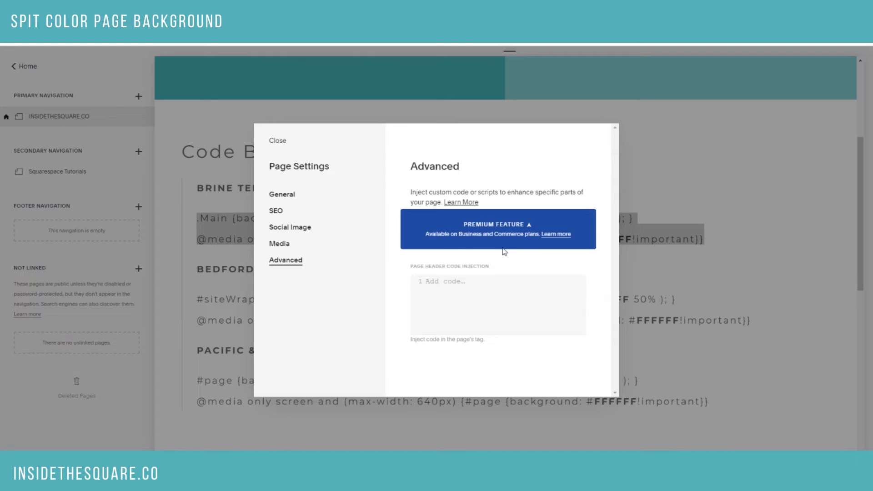
# Add the Brine split-background CSS, 90deg #000000/#FFFFFF with #FFFFFF up to 640px, inside <Style> tags to the page header code injection and save
pyautogui.click(498, 282)
pyautogui.write('<style></Style>')
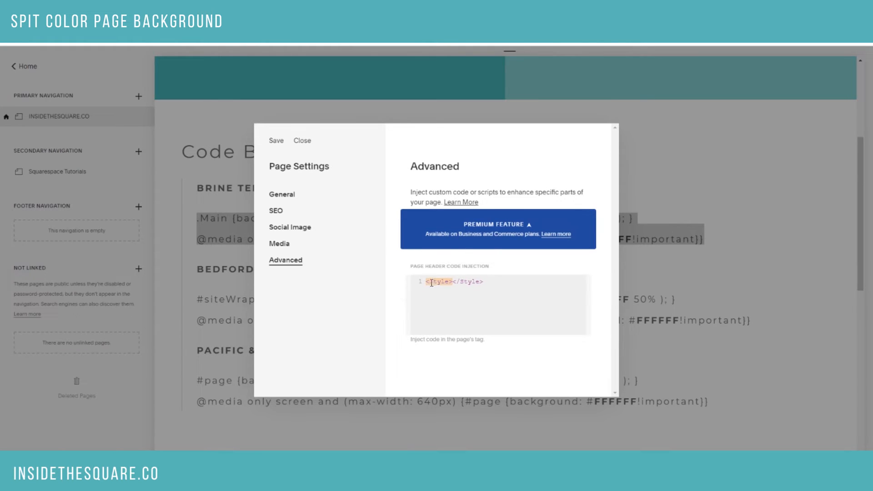
pyautogui.write('.Main {background: linear-gradient(90deg, #000000 50%, #FFFFFF 50% ); }\\n@media only screen and (max-width: 640px) {.Main {background: #FFFFFF!important}}')
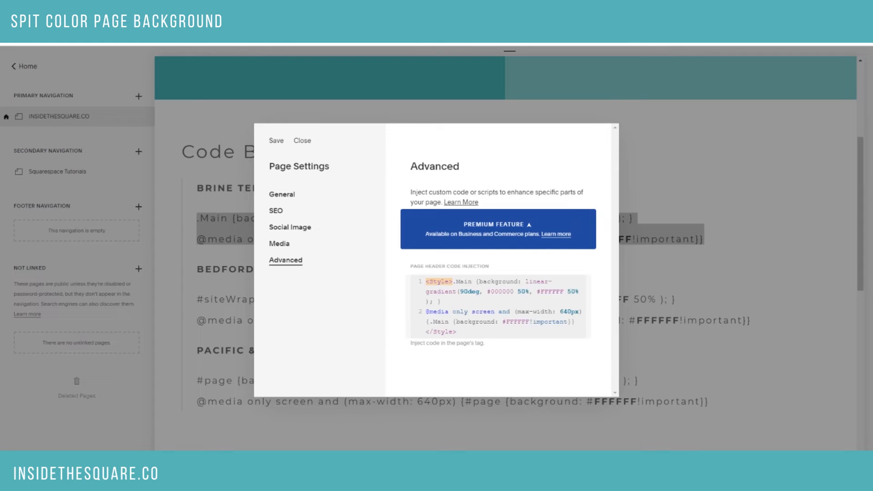
pyautogui.click(276, 141)
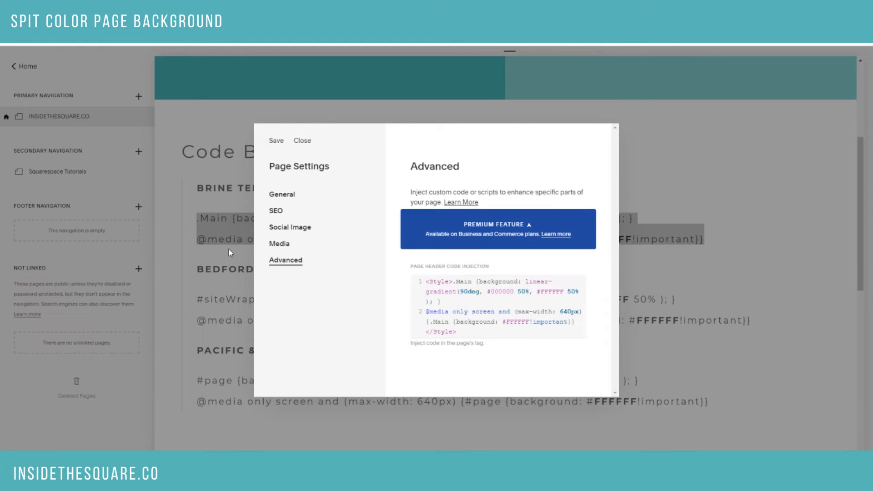
# Examine the split background along the full length of the page in the desktop preview
pyautogui.scroll(-2, 466, 164)
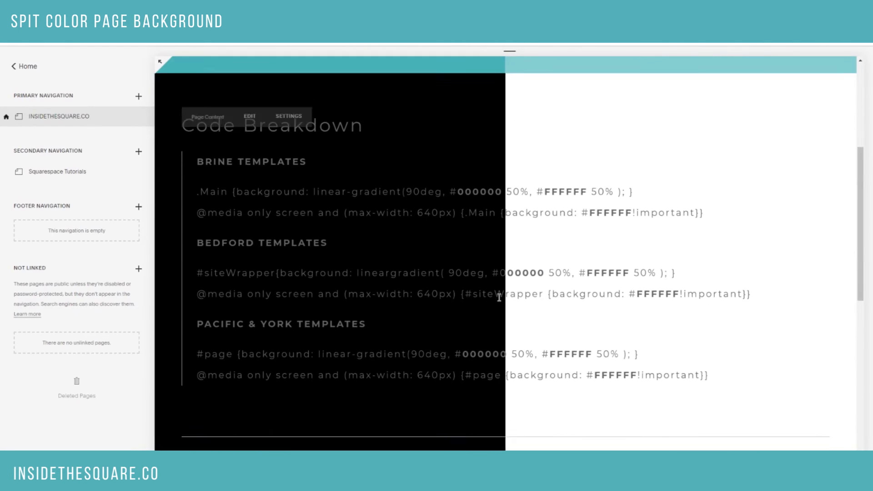
pyautogui.scroll(-6, 311, 325)
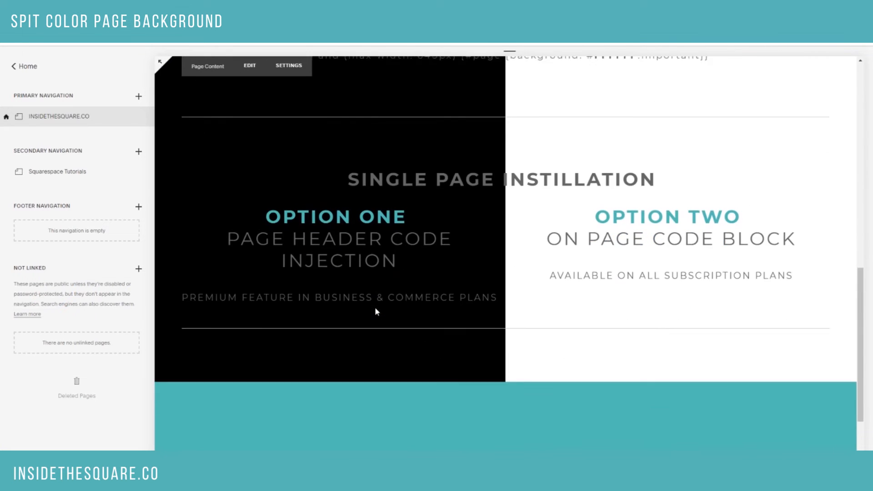
pyautogui.scroll(5, 684, 346)
pyautogui.scroll(7, 676, 286)
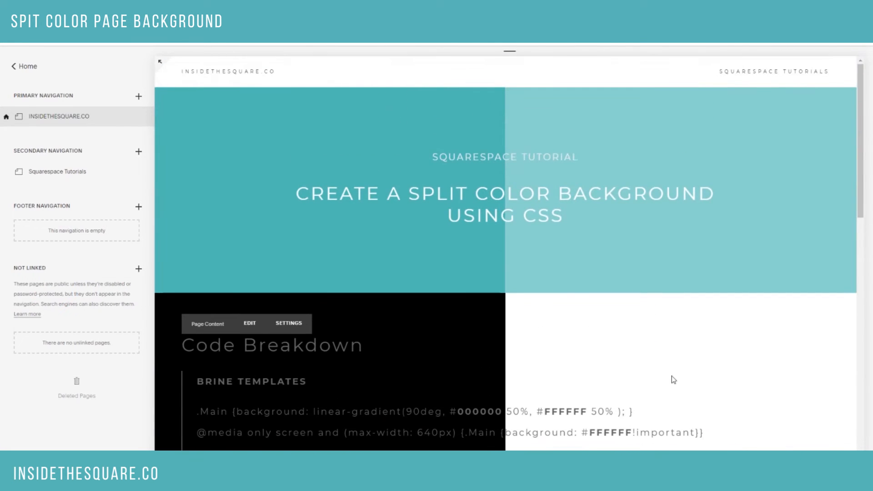
# Preview the page at mobile size and examine its background and the #FFFFFF value in the Brine media query
pyautogui.moveTo(508, 54)
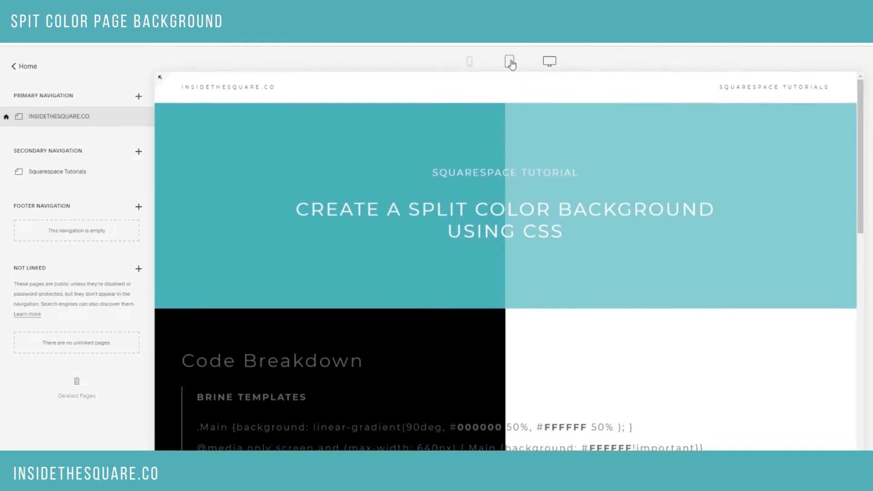
pyautogui.click(466, 68)
pyautogui.scroll(-5, 552, 316)
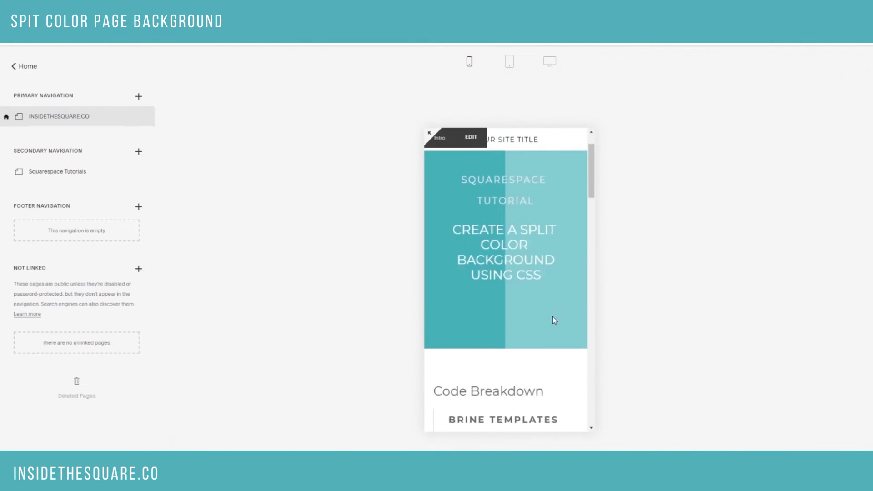
pyautogui.scroll(-8, 554, 321)
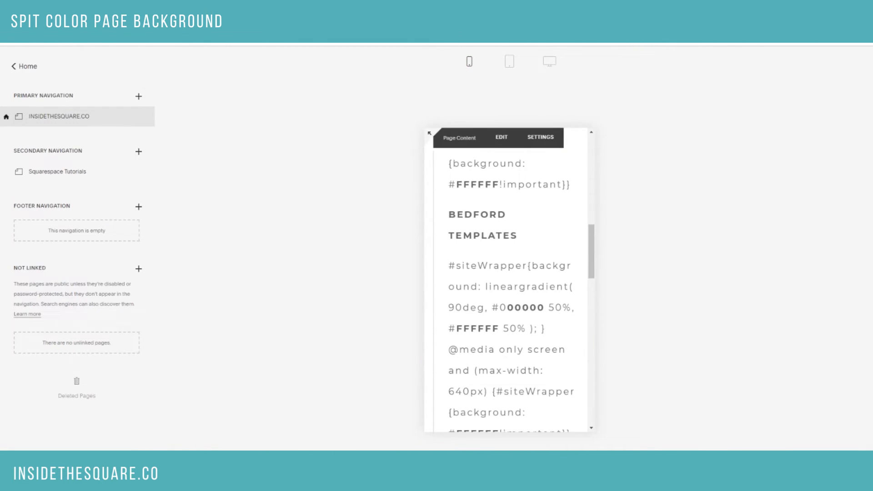
pyautogui.moveTo(500, 275); pyautogui.dragTo(451, 276)
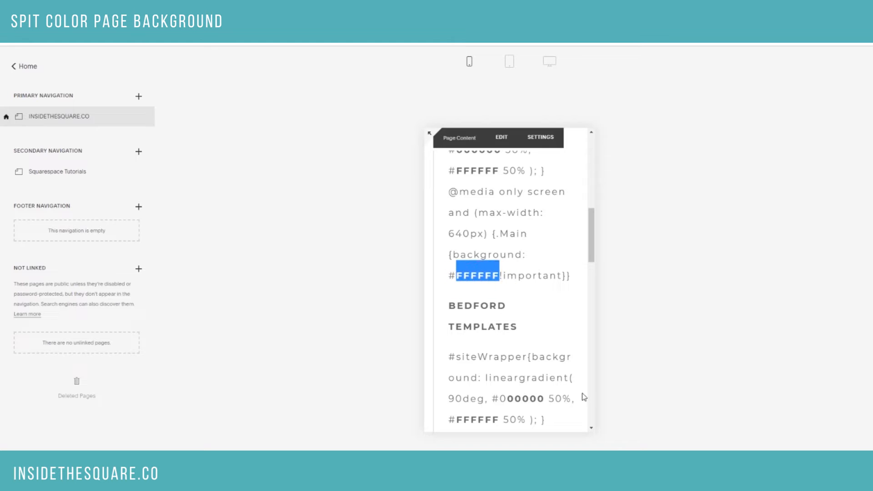
pyautogui.scroll(-2, 536, 318)
pyautogui.scroll(12, 535, 315)
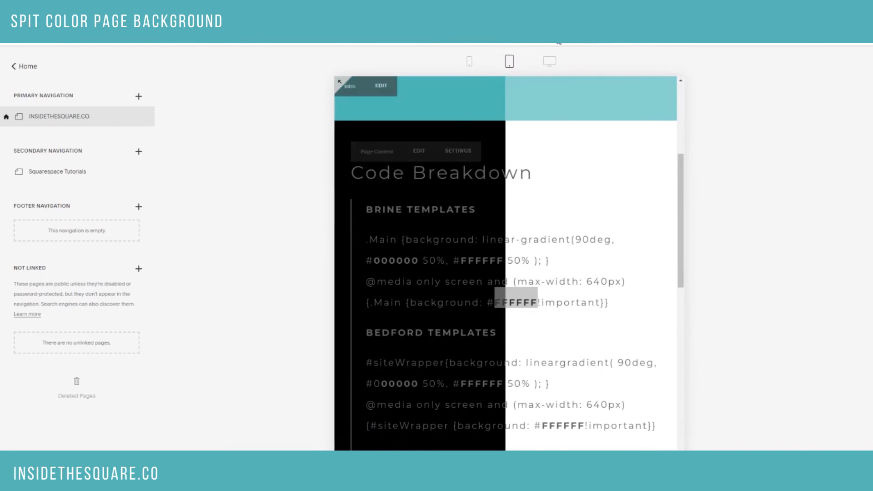
# Return the preview to desktop size and review the page down to the single page installation options
pyautogui.click(549, 64)
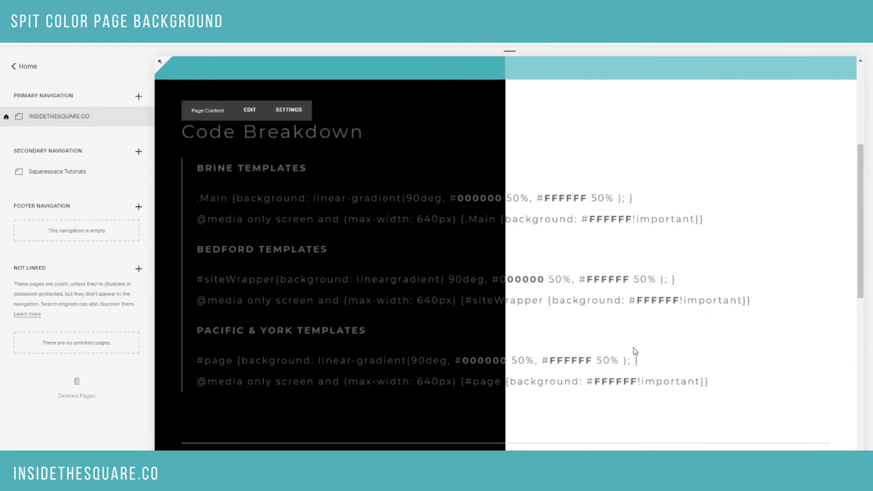
pyautogui.scroll(-7, 505, 255)
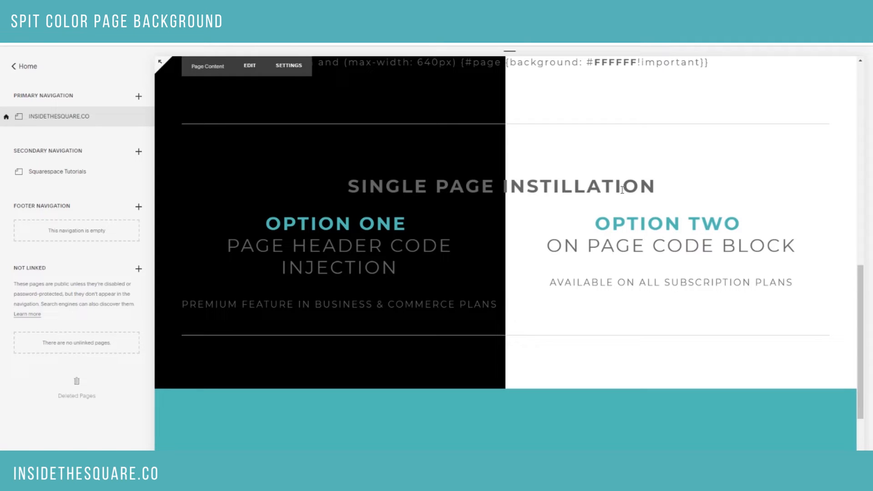
pyautogui.scroll(10, 585, 256)
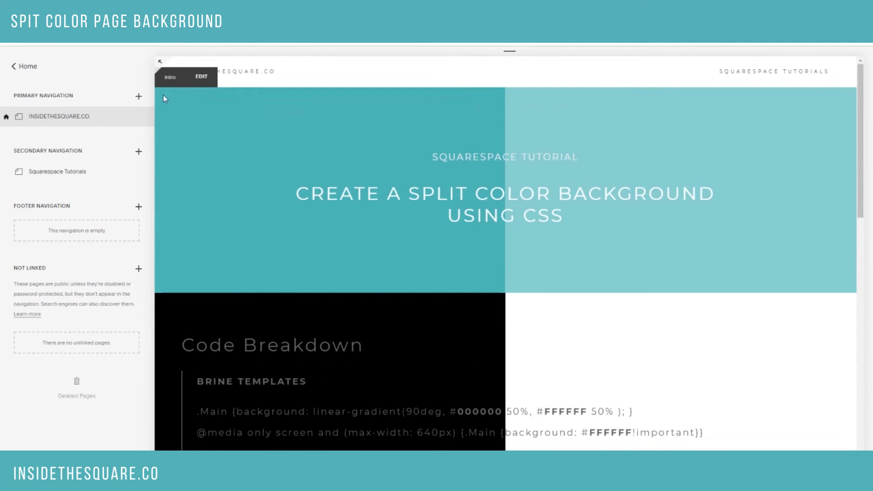
# Remove all the code from the INSIDETHESQUARE.CO page's header code injection and save the page settings
pyautogui.click(140, 117)
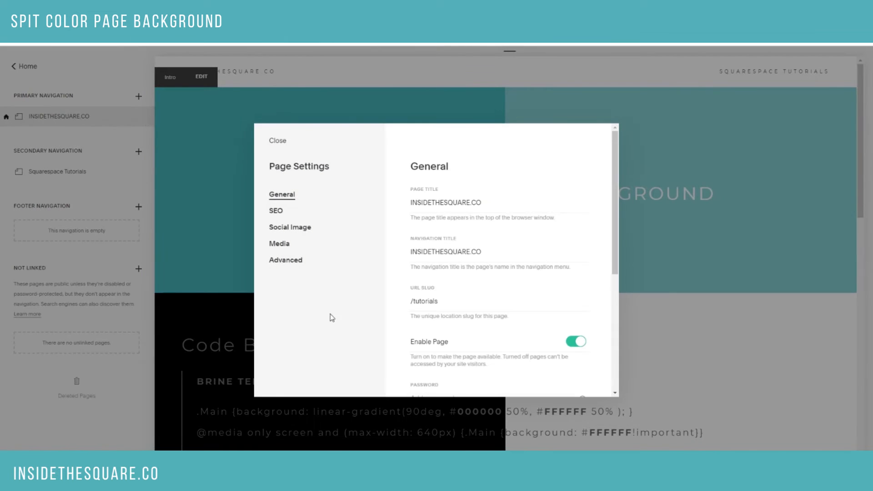
pyautogui.click(287, 261)
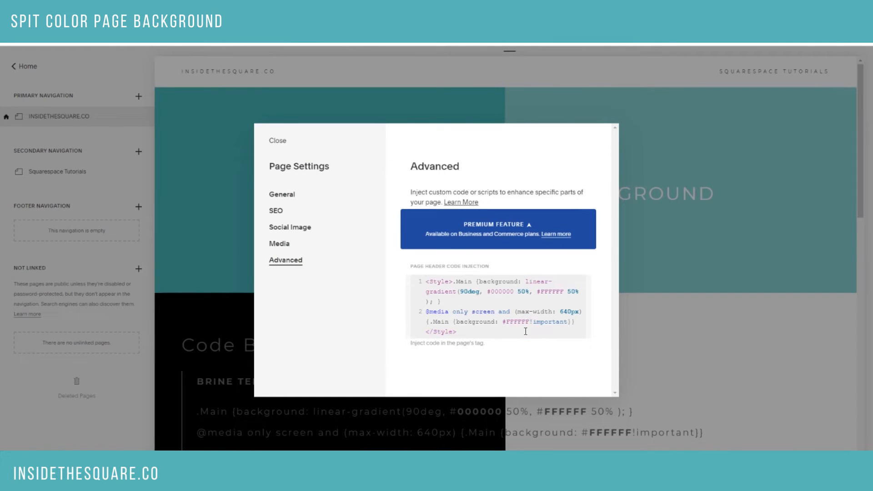
pyautogui.moveTo(427, 281); pyautogui.dragTo(478, 333)
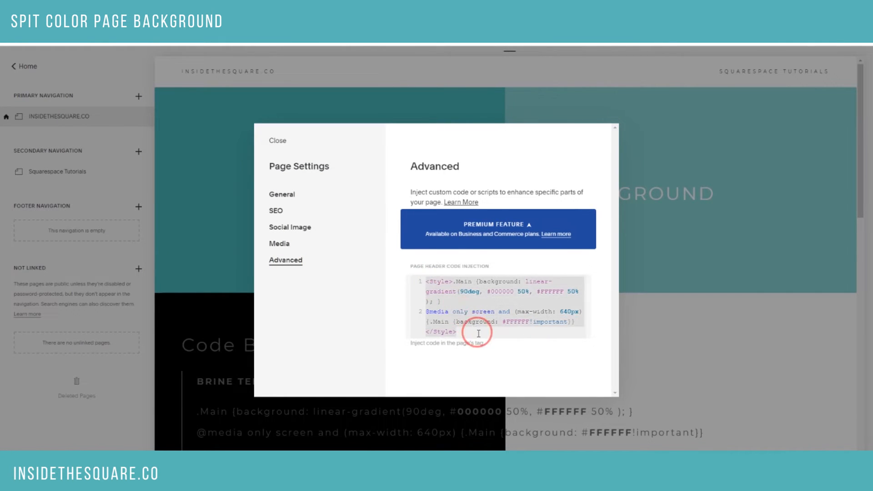
pyautogui.press('BackSpace')
pyautogui.click(273, 142)
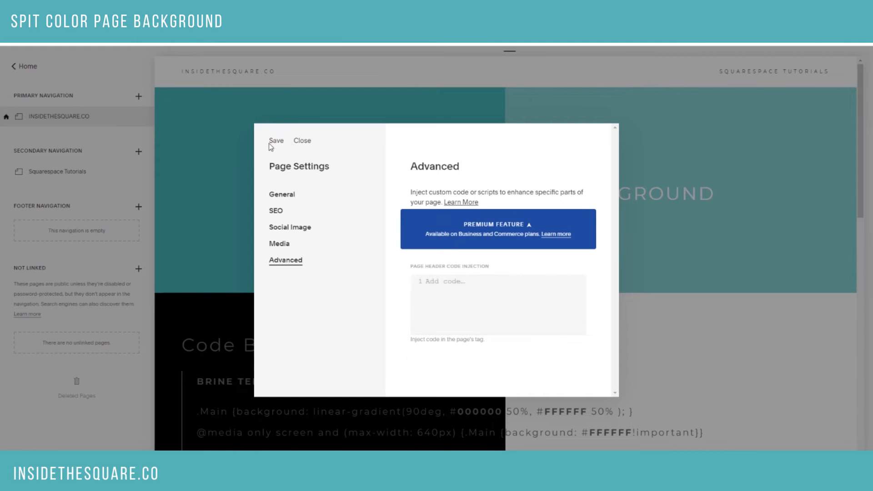
# Check the page background without the header code and read the Option Two text about the on-page code block
pyautogui.scroll(-9, 438, 307)
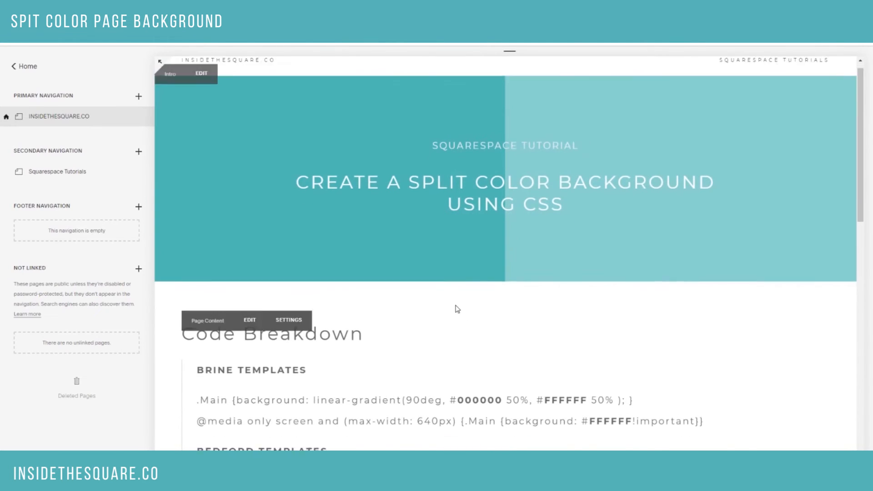
pyautogui.scroll(-3, 438, 307)
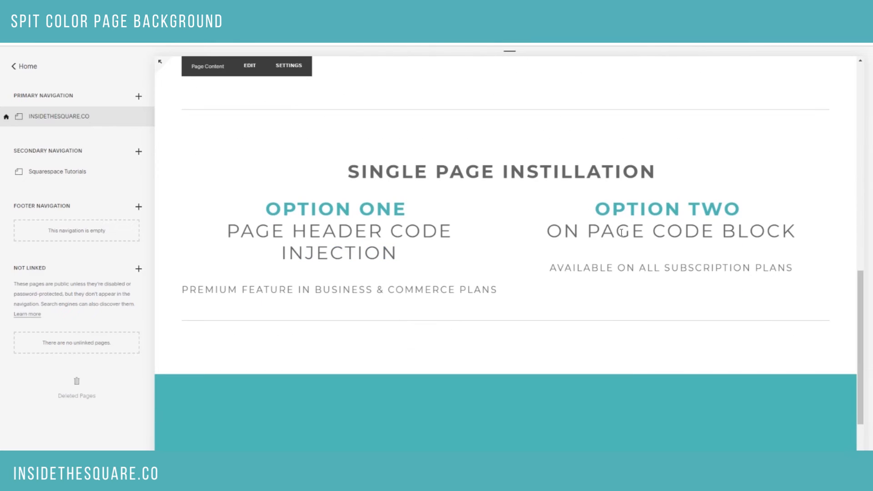
pyautogui.moveTo(547, 241); pyautogui.dragTo(801, 249)
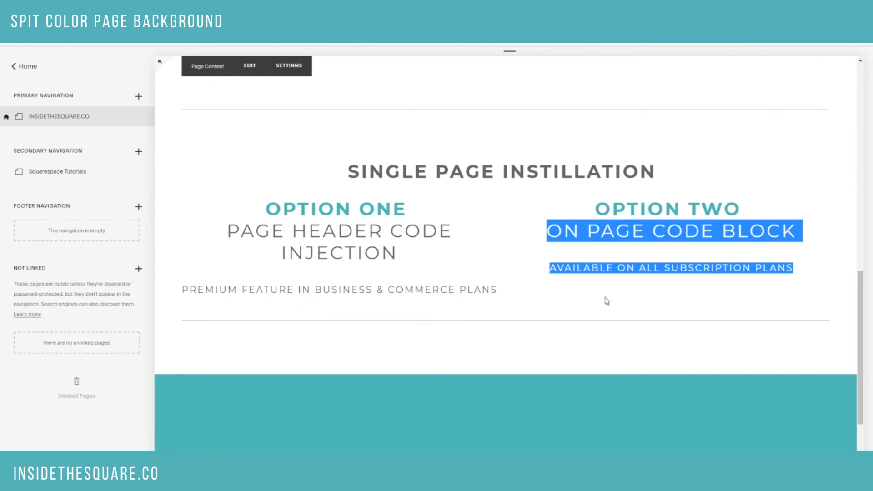
pyautogui.scroll(1, 593, 304)
pyautogui.scroll(11, 593, 304)
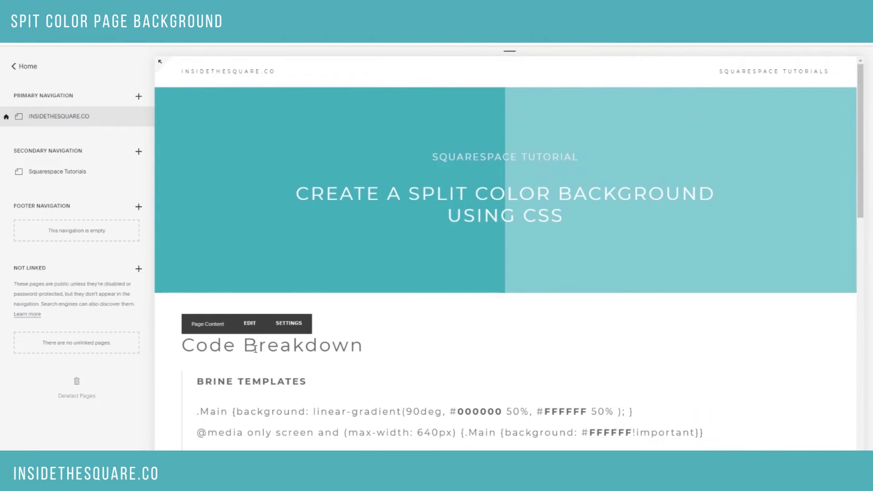
# Open the page content for editing and insert a Code block above the Code Breakdown heading
pyautogui.click(254, 329)
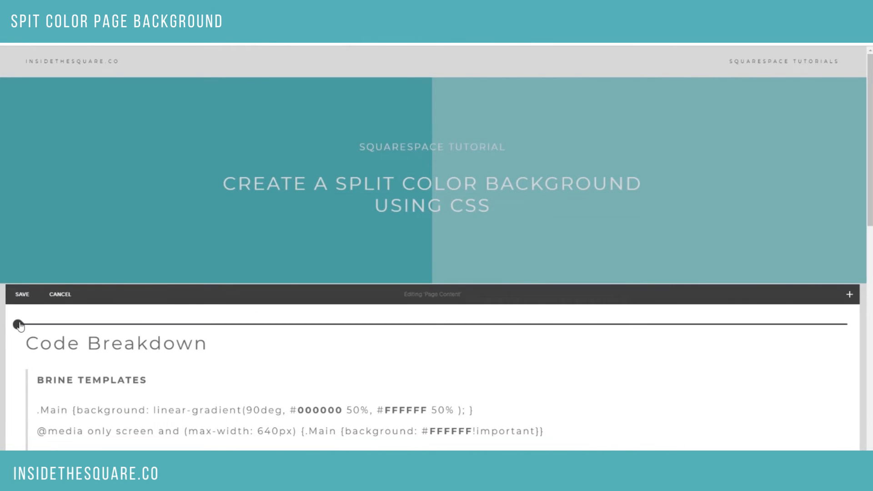
pyautogui.click(20, 326)
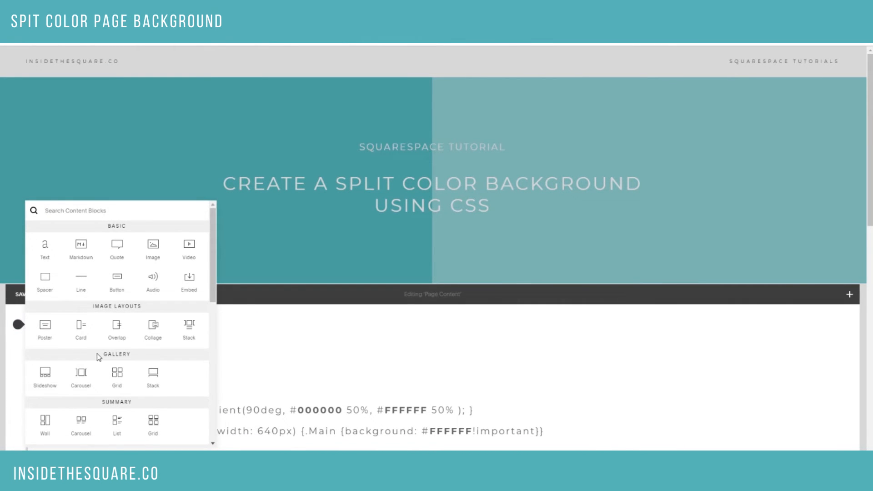
pyautogui.write('code')
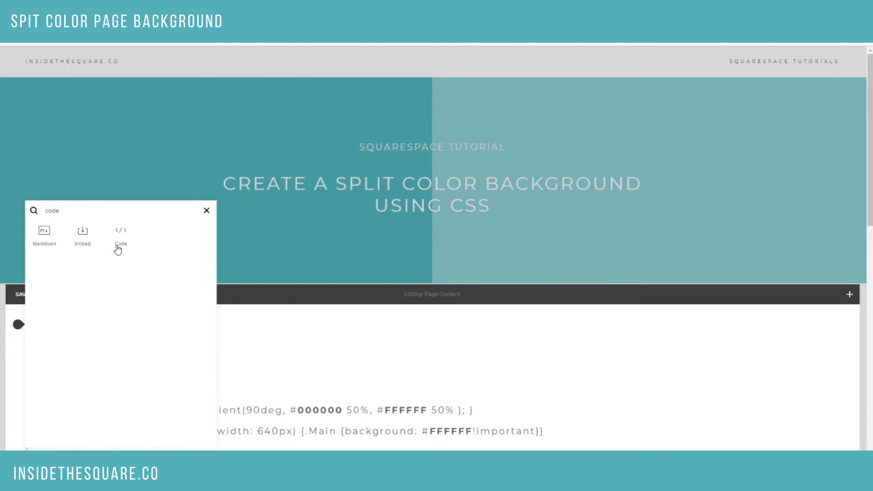
pyautogui.click(119, 237)
# Replace the code block's placeholder with the <Style>-wrapped Brine CSS: 90deg #000000/#FFFFFF gradient at 50%, and #FFFFFF up to 640px
pyautogui.moveTo(697, 212); pyautogui.dragTo(519, 184)
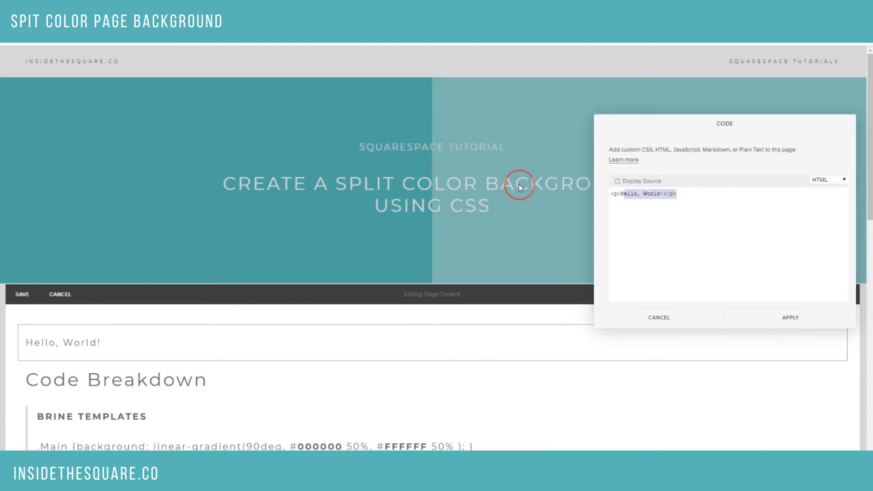
pyautogui.hotkey('ctrl', 'a')
pyautogui.write('<Style>.Main {background: linear-gradient(90deg, #000000 50%, #FFFFFF 50% ); } @media only screen and (max-width: 640px) {.Main {background: #FFFFFF!important}}</Style>')
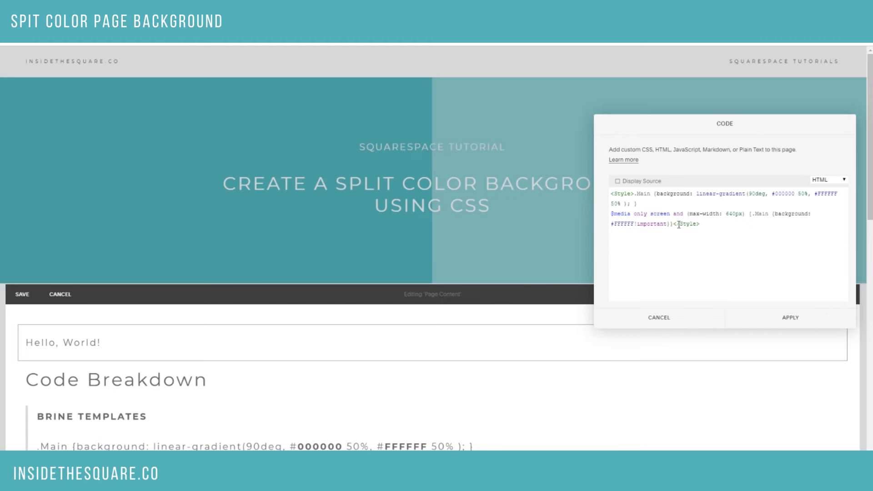
# Check the opening and closing Style tags around the CSS, apply the code block and save the page content
pyautogui.moveTo(634, 193); pyautogui.dragTo(609, 194)
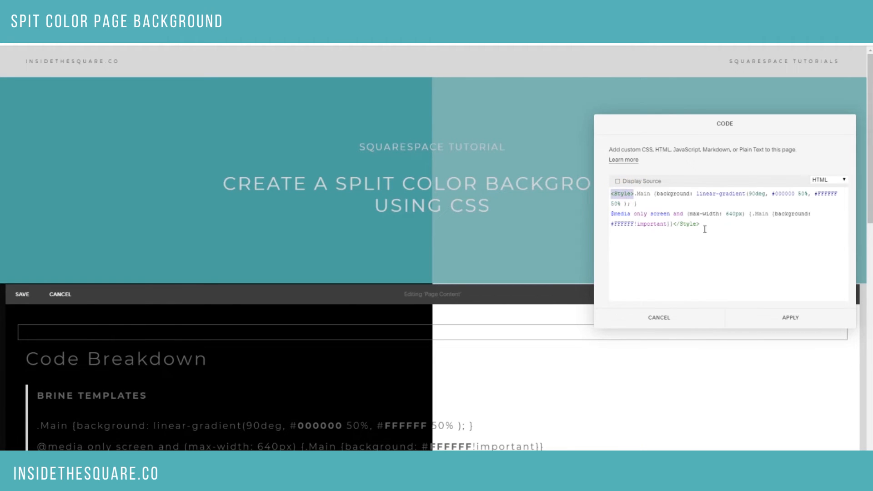
pyautogui.moveTo(674, 225); pyautogui.dragTo(700, 225)
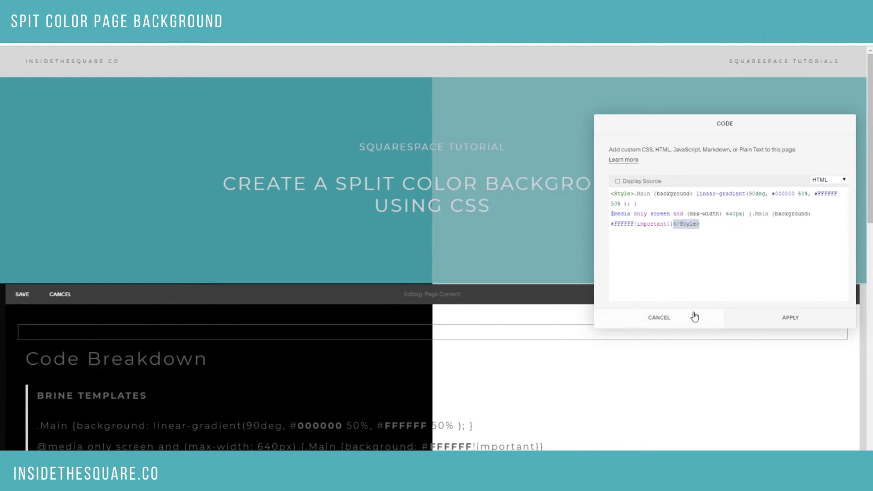
pyautogui.click(721, 257)
pyautogui.moveTo(633, 196); pyautogui.dragTo(606, 201)
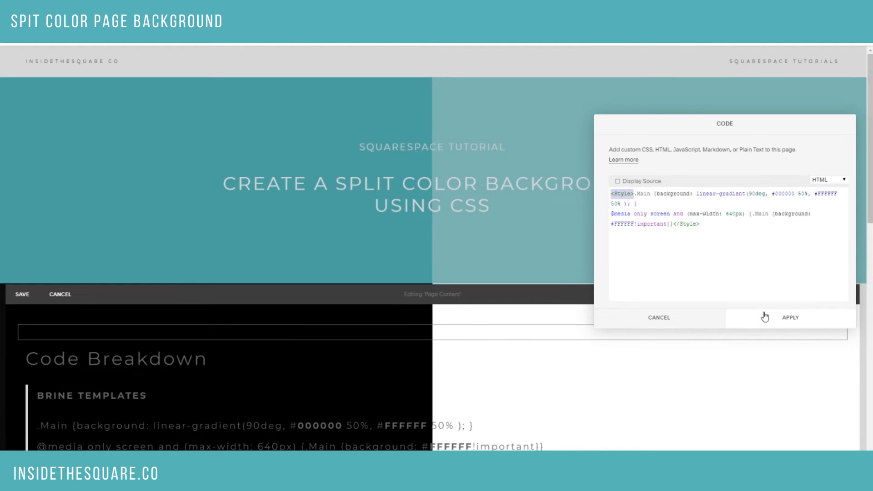
pyautogui.click(738, 316)
pyautogui.click(21, 295)
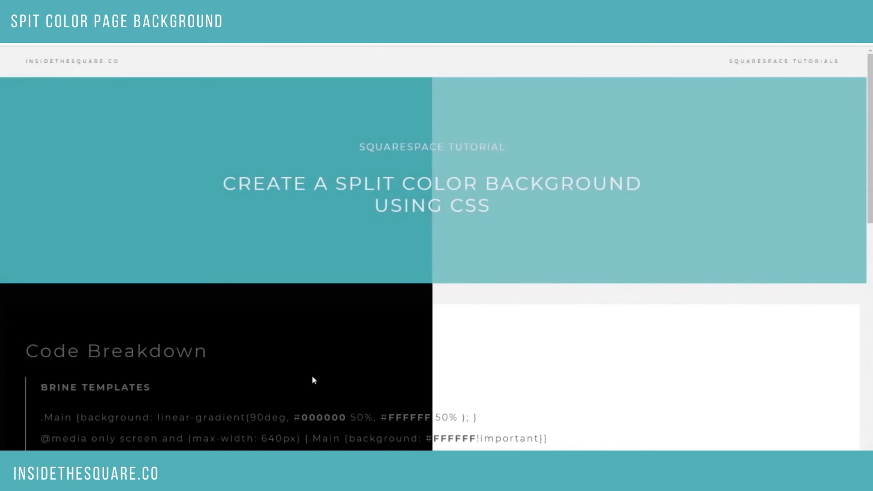
# Examine the saved page's background along its length in the desktop preview and at mobile size
pyautogui.scroll(-2, 553, 302)
pyautogui.scroll(-8, 526, 304)
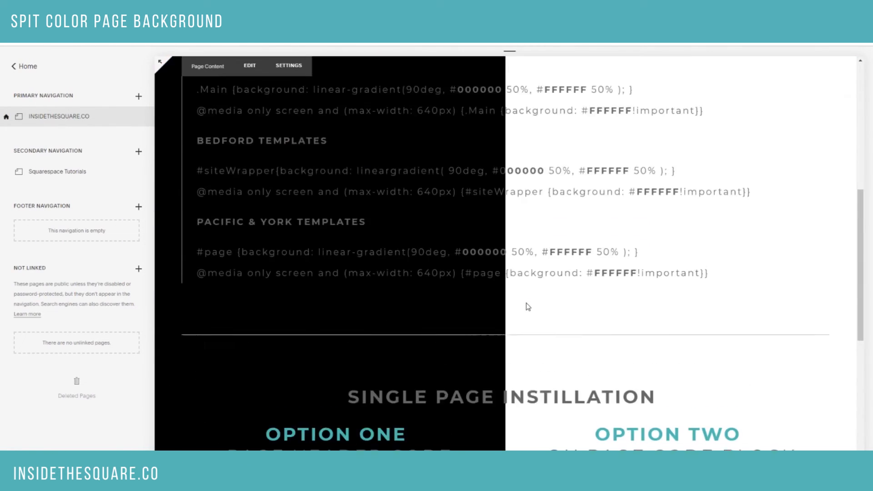
pyautogui.scroll(9, 526, 302)
pyautogui.scroll(2, 526, 300)
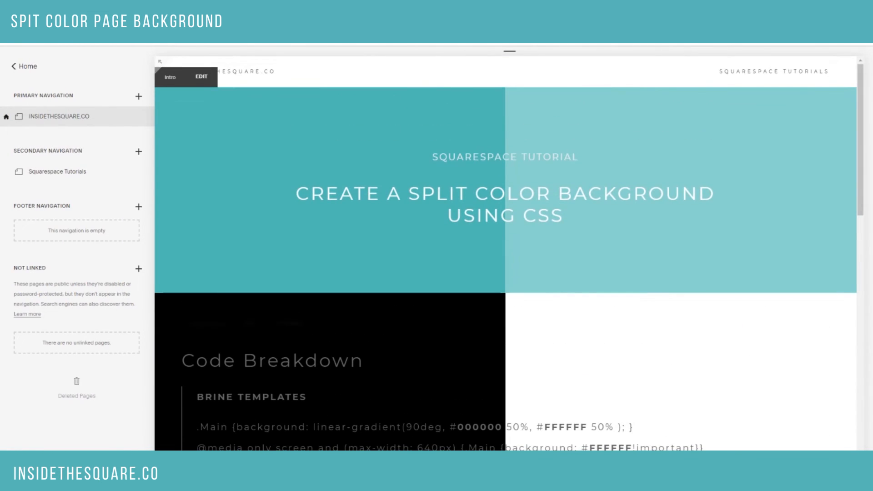
pyautogui.click(469, 61)
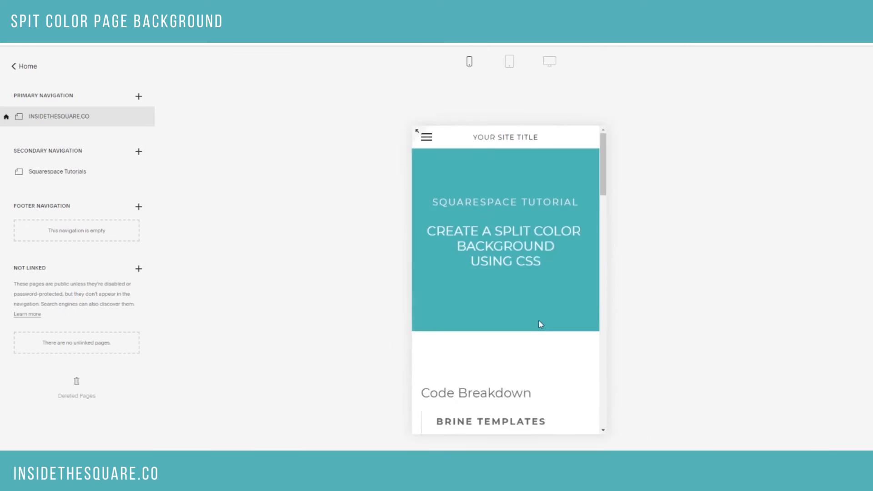
pyautogui.scroll(-10, 560, 341)
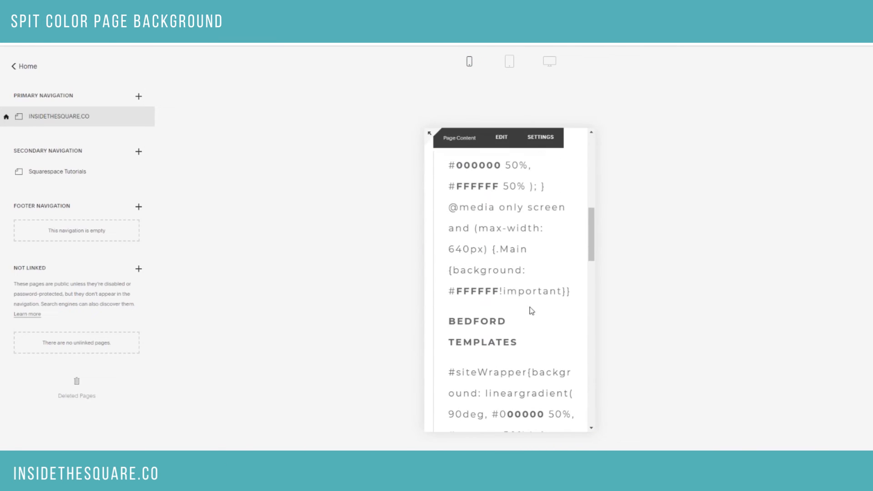
# Examine the page's split background at tablet and desktop sizes, down to the footer and back up to Code Breakdown
pyautogui.scroll(10, 537, 316)
pyautogui.click(511, 64)
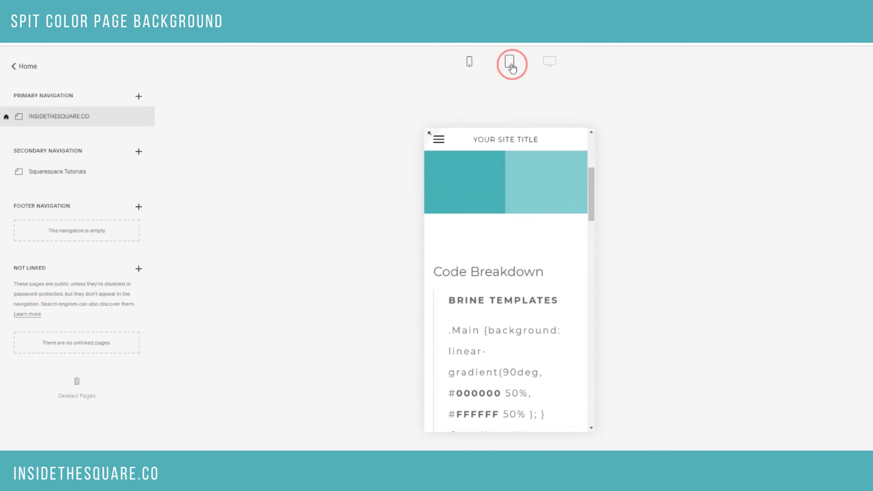
pyautogui.click(550, 61)
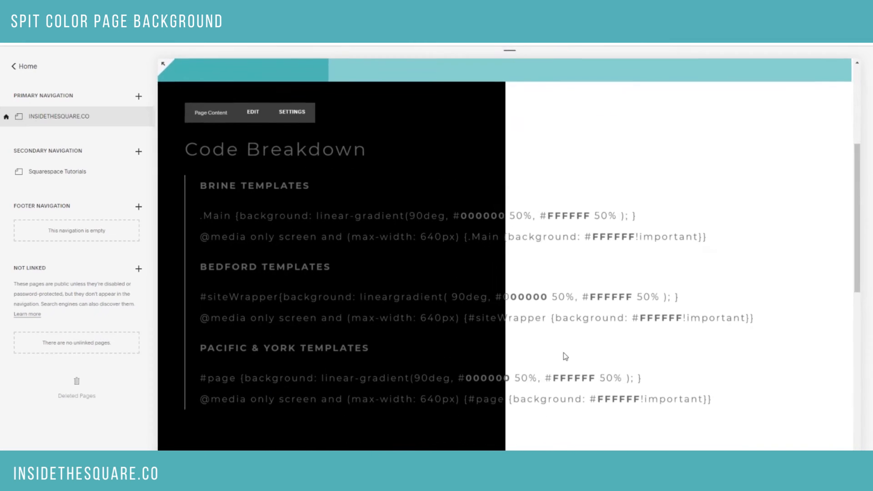
pyautogui.scroll(3, 509, 370)
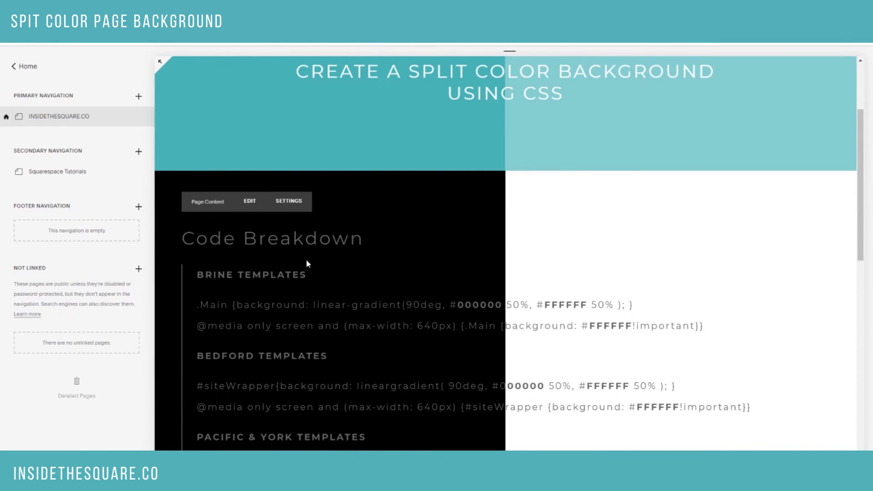
pyautogui.scroll(-10, 306, 262)
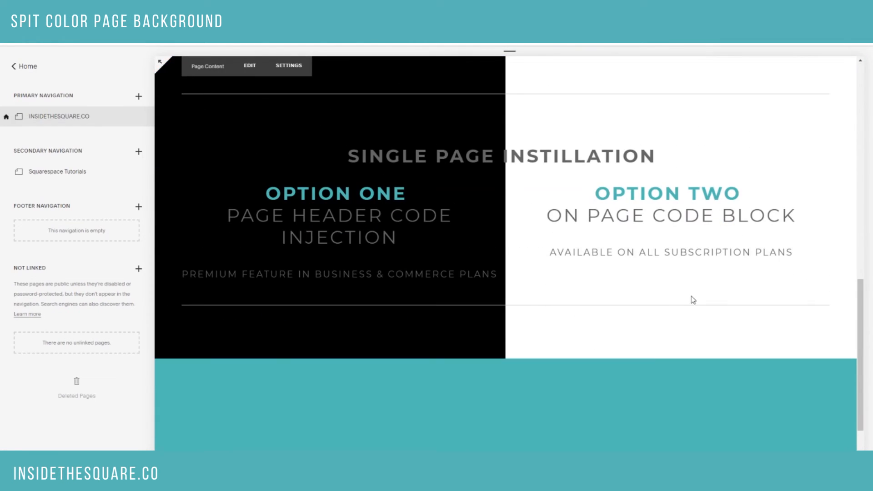
pyautogui.scroll(10, 427, 293)
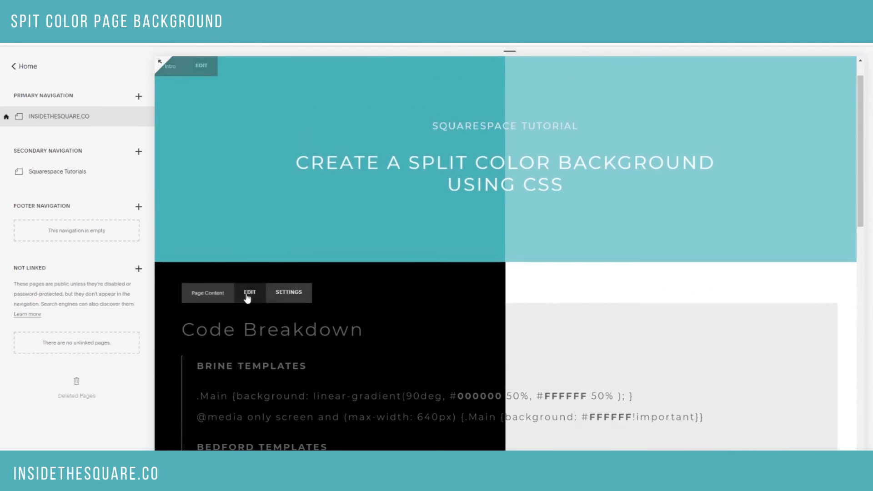
# Delete the Code block above the Code Breakdown heading, confirm its removal and save the page content
pyautogui.click(250, 293)
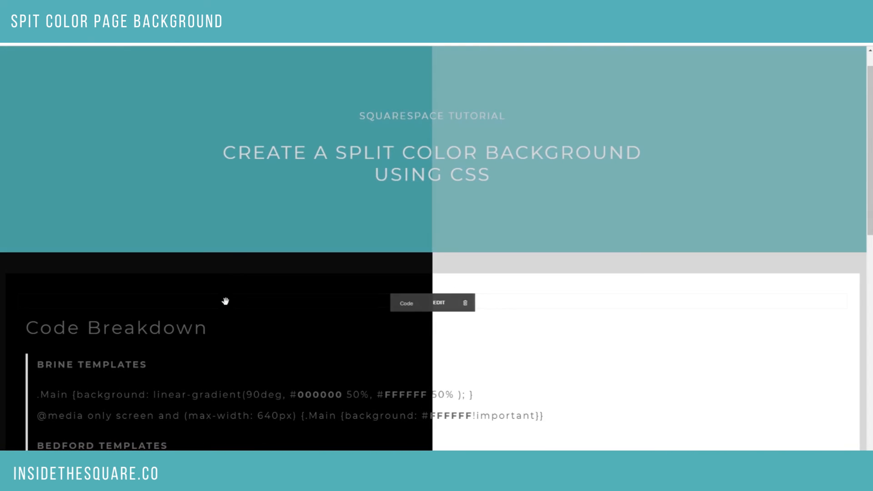
pyautogui.click(465, 303)
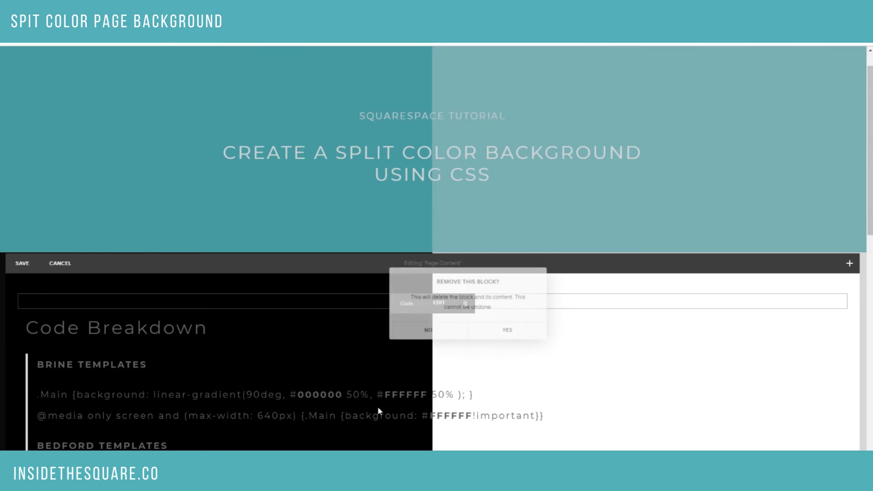
pyautogui.click(515, 339)
pyautogui.click(22, 263)
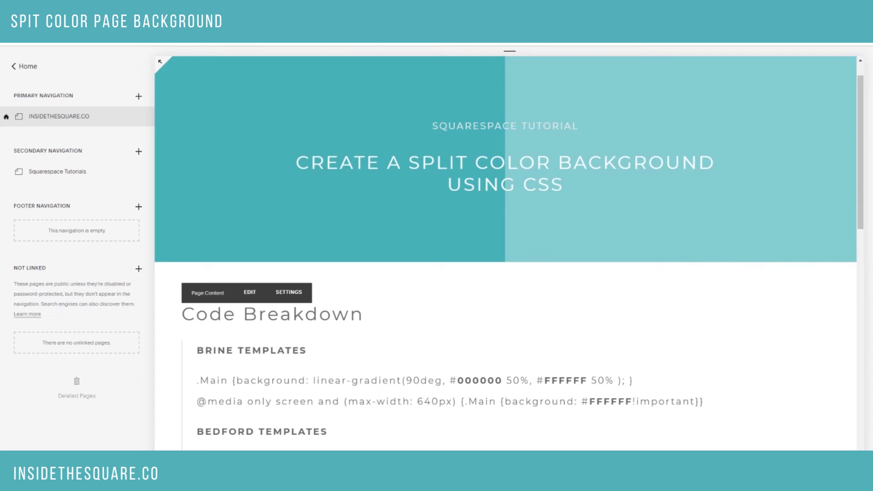
# Copy both lines of the Brine Templates CSS from the Code Breakdown section
pyautogui.scroll(1, 544, 307)
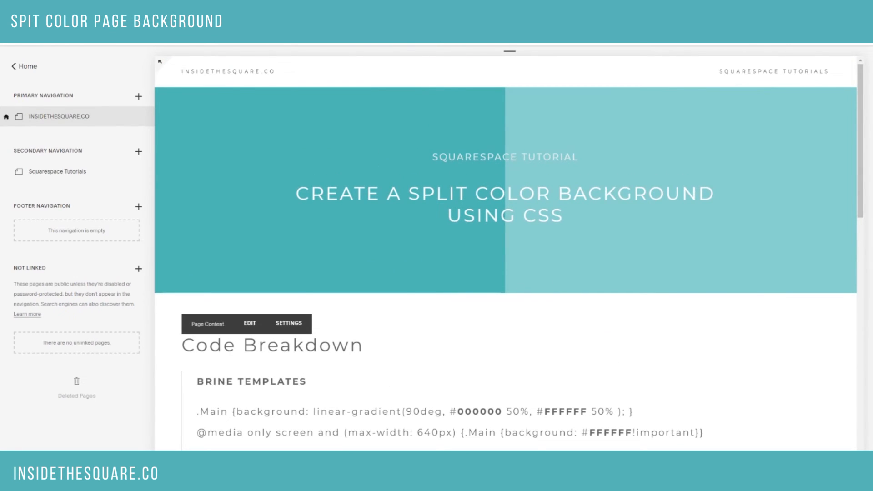
pyautogui.scroll(-3, 736, 362)
pyautogui.moveTo(706, 342); pyautogui.dragTo(190, 319)
pyautogui.hotkey('ctrl', 'c')
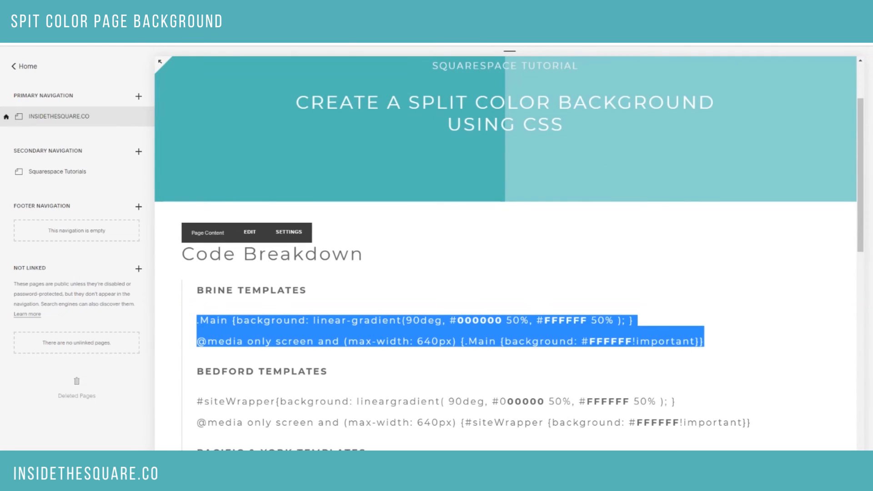
# Paste the Brine CSS into the site's Custom CSS, with the 90deg #000000/#FFFFFF gradient and 640px #FFFFFF rule, and save it
pyautogui.click(28, 67)
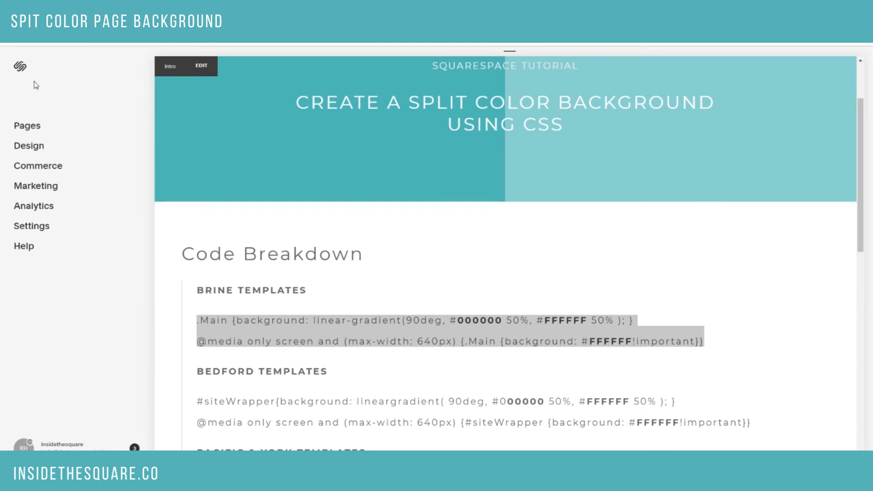
pyautogui.click(27, 145)
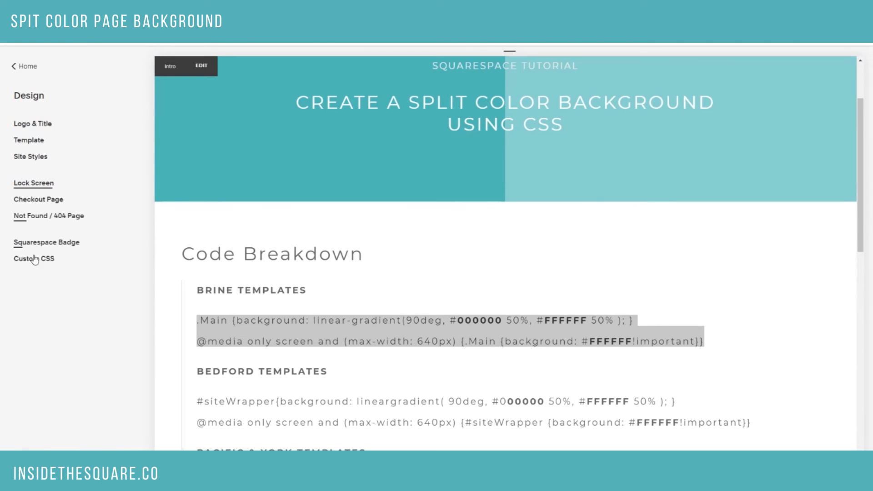
pyautogui.click(68, 325)
pyautogui.hotkey('ctrl', 'v')
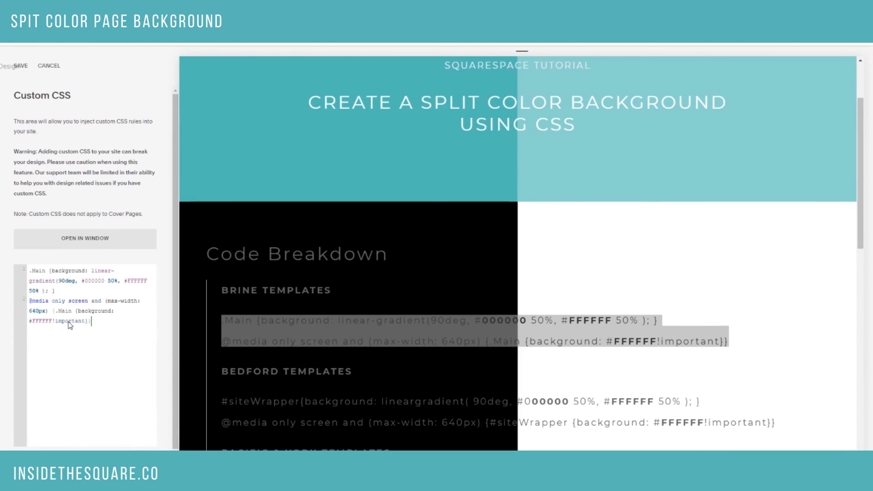
pyautogui.click(20, 65)
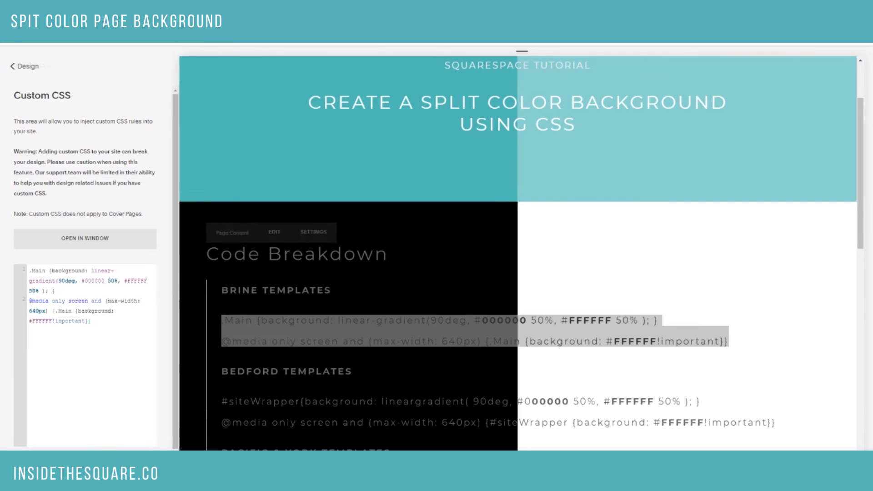
pyautogui.click(453, 420)
pyautogui.scroll(-5, 489, 331)
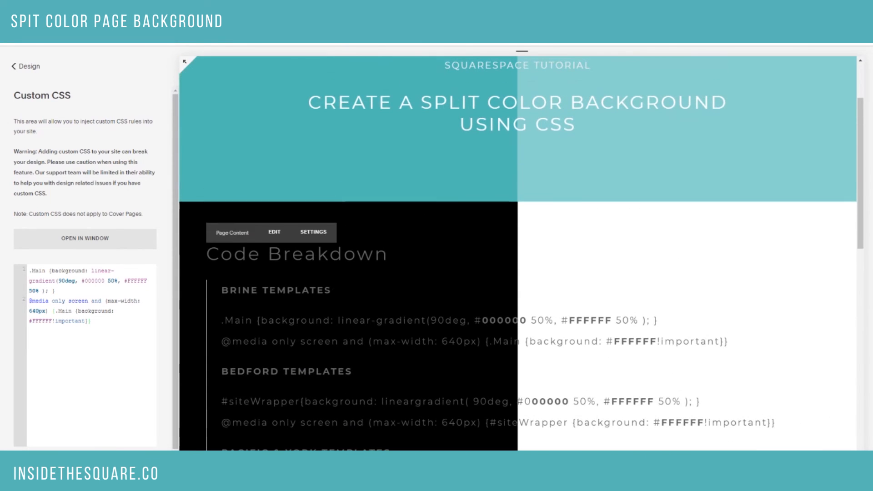
# Open the Squarespace Tutorials page and examine its background along the full length at desktop size
pyautogui.click(25, 66)
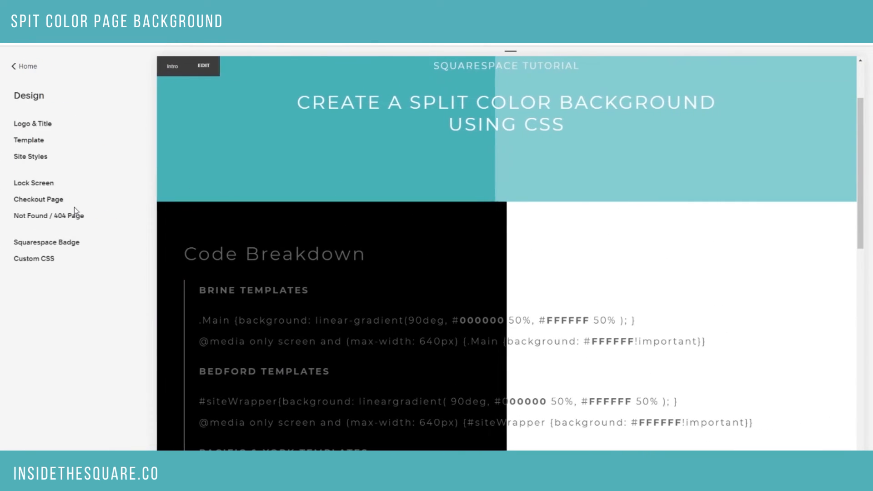
pyautogui.click(26, 65)
pyautogui.click(19, 122)
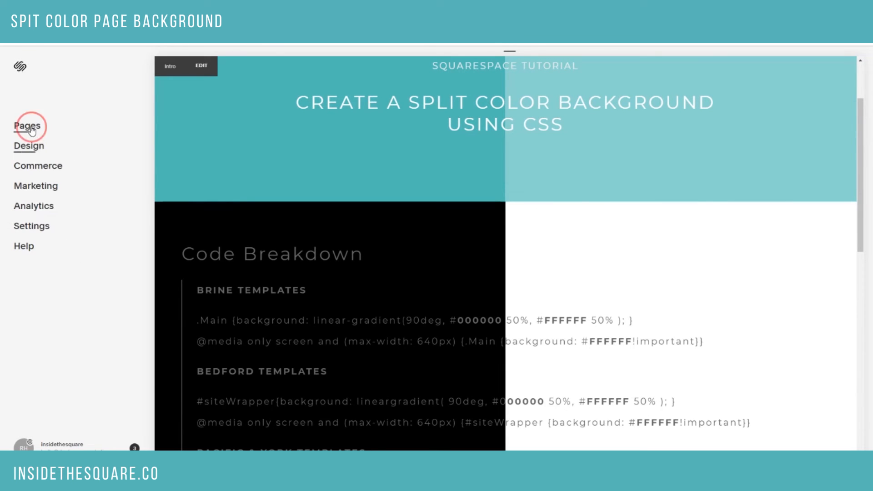
pyautogui.click(63, 171)
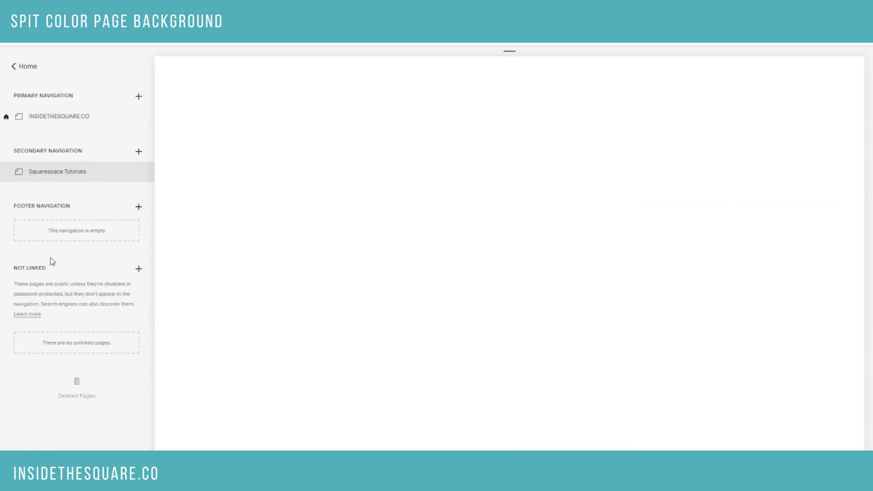
pyautogui.scroll(-6, 514, 289)
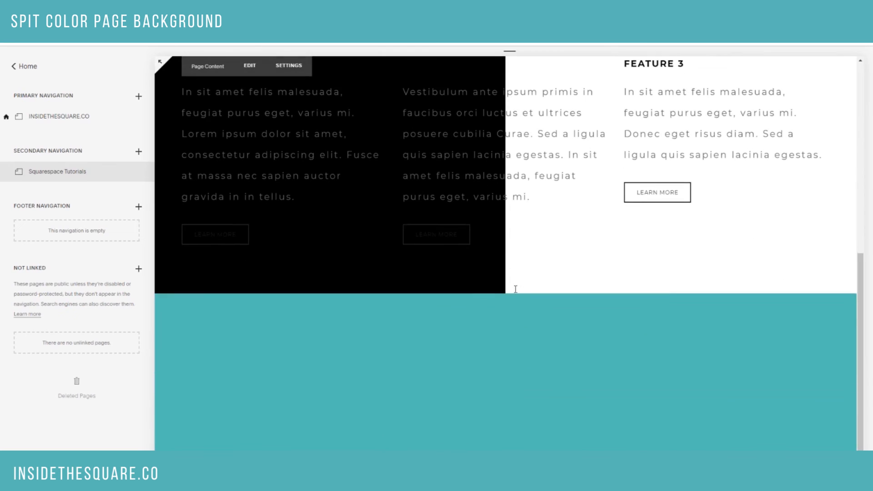
pyautogui.scroll(7, 516, 292)
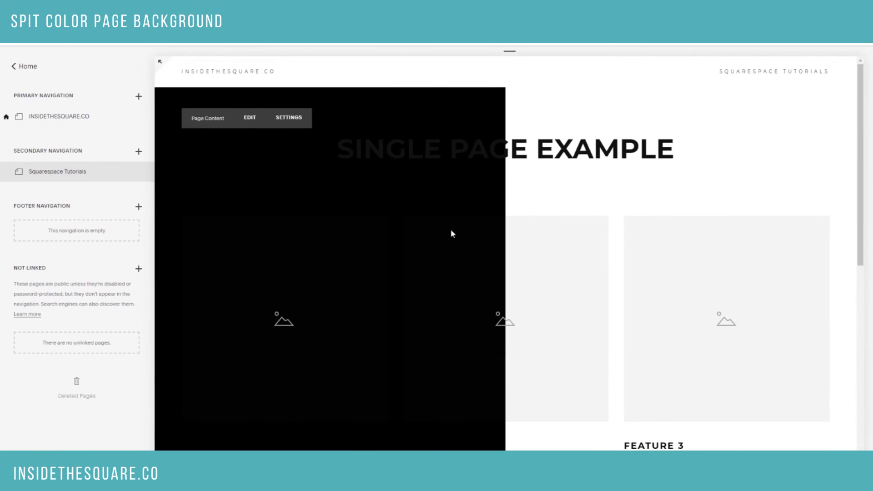
# Preview the Squarespace Tutorials page at mobile size along its length and return to the desktop preview
pyautogui.click(510, 53)
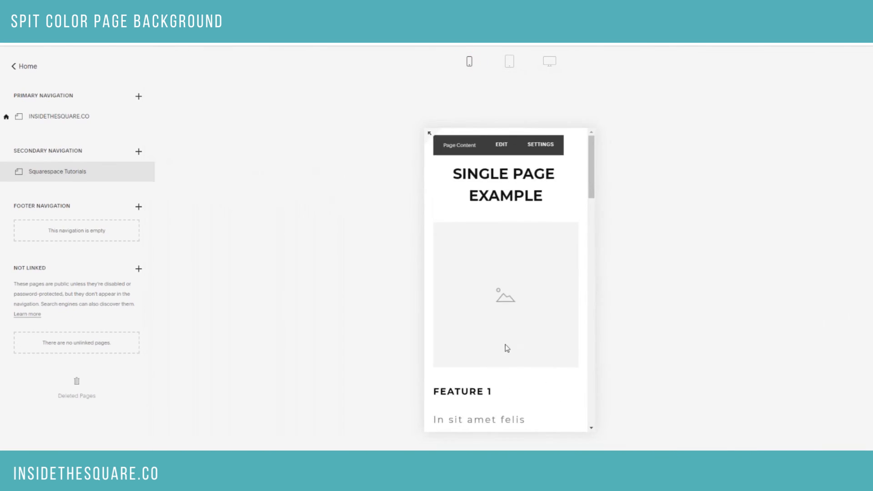
pyautogui.scroll(-6, 523, 336)
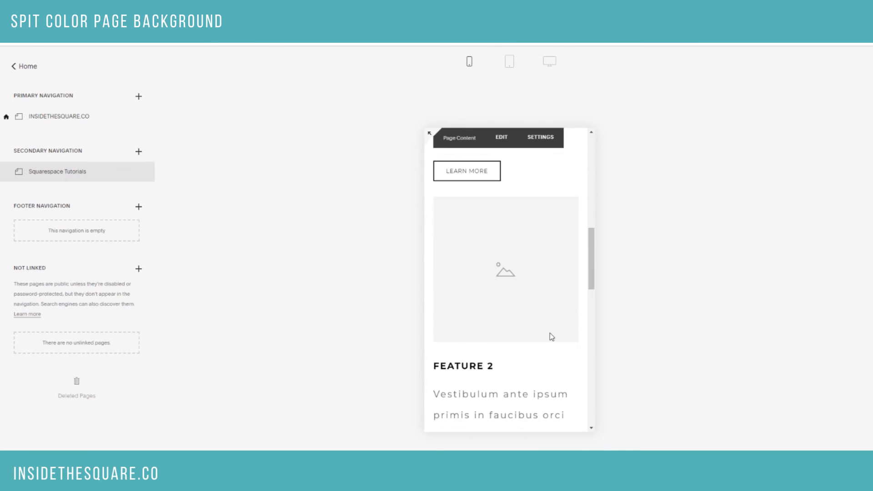
pyautogui.scroll(6, 550, 336)
pyautogui.click(547, 63)
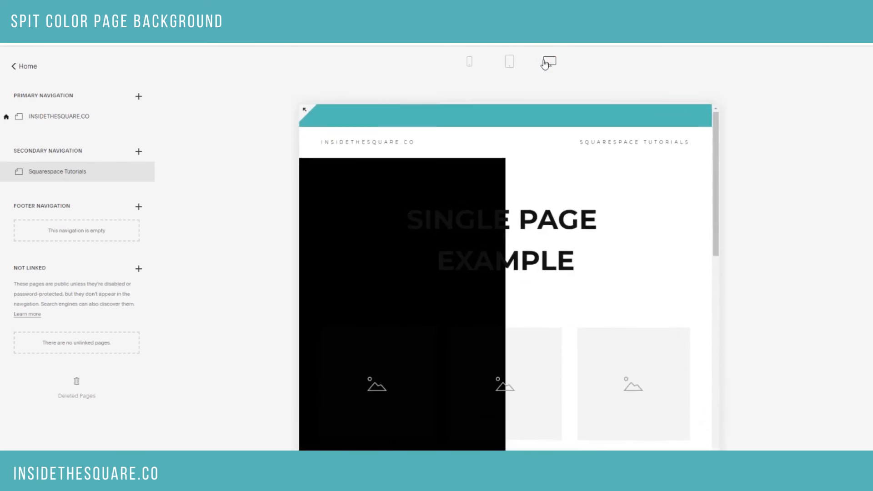
# Reopen the INSIDETHESQUARE.CO page and highlight the .Main, #siteWrapper and #page selectors in the Code Breakdown in turn
pyautogui.click(106, 122)
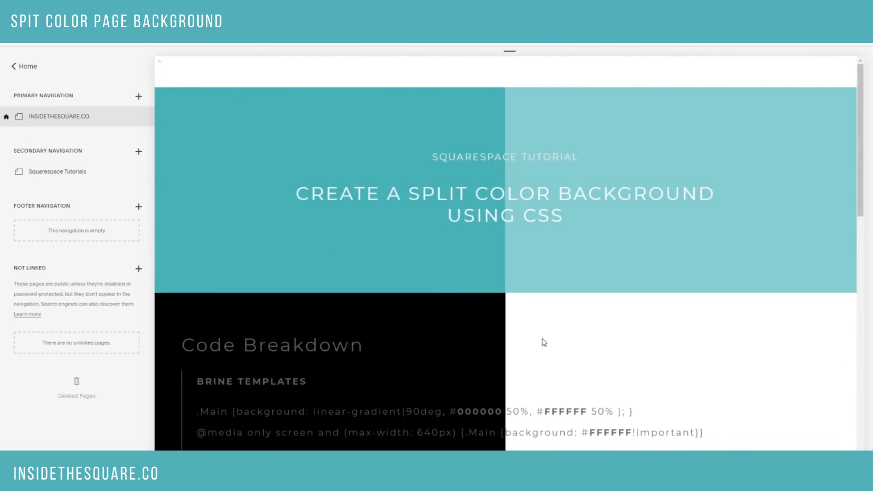
pyautogui.scroll(-4, 544, 341)
pyautogui.moveTo(195, 228); pyautogui.dragTo(231, 231)
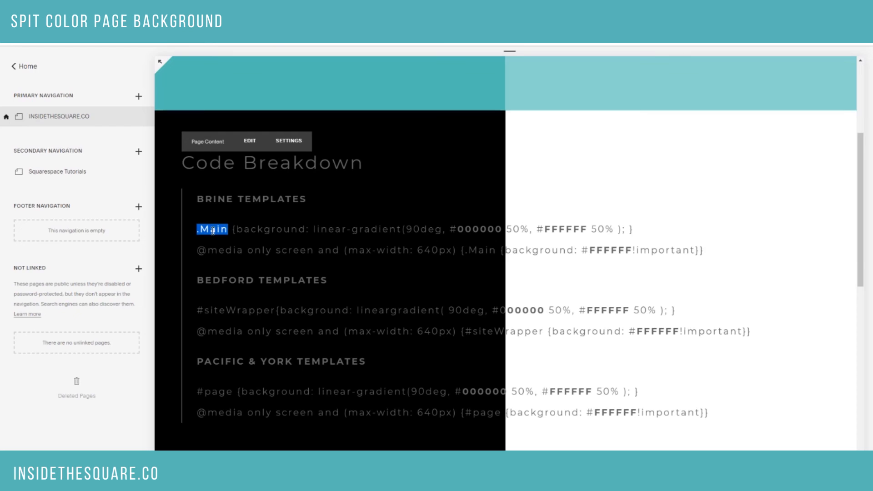
pyautogui.moveTo(202, 310); pyautogui.dragTo(277, 311)
pyautogui.moveTo(195, 392); pyautogui.dragTo(232, 392)
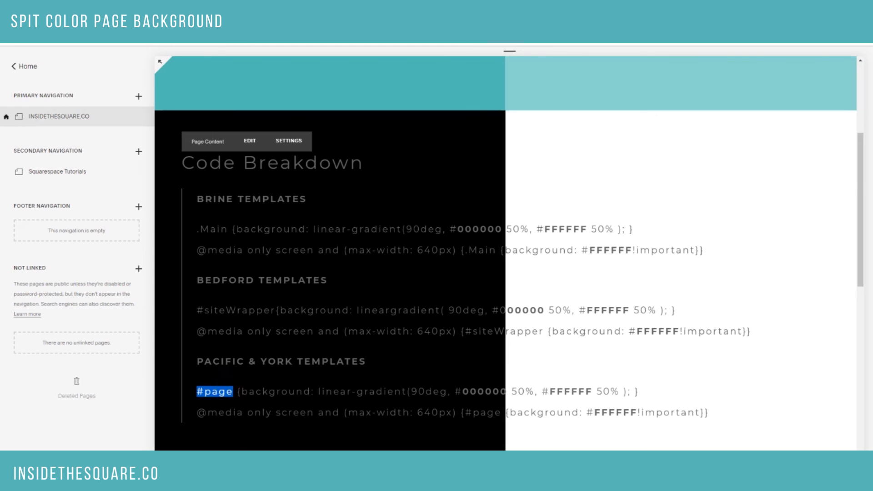
# Highlight the Brine code's 90deg linear-gradient, its colour stops and the 640px media rule, and return to the top of the page
pyautogui.moveTo(233, 229); pyautogui.dragTo(439, 229)
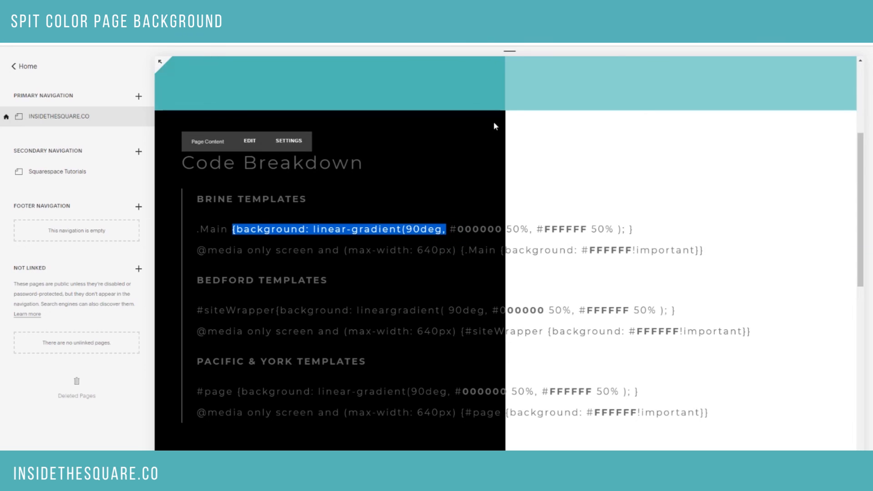
pyautogui.click(460, 230)
pyautogui.moveTo(460, 231); pyautogui.dragTo(591, 230)
pyautogui.moveTo(199, 250); pyautogui.dragTo(640, 250)
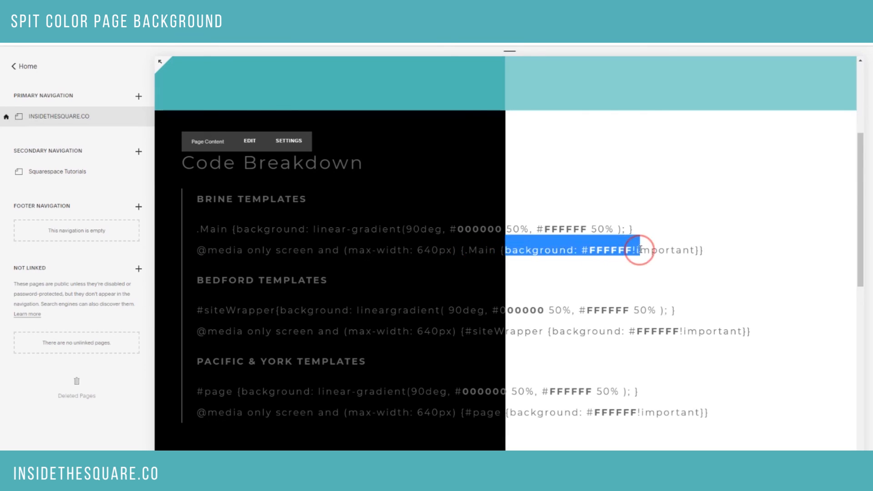
pyautogui.click(682, 261)
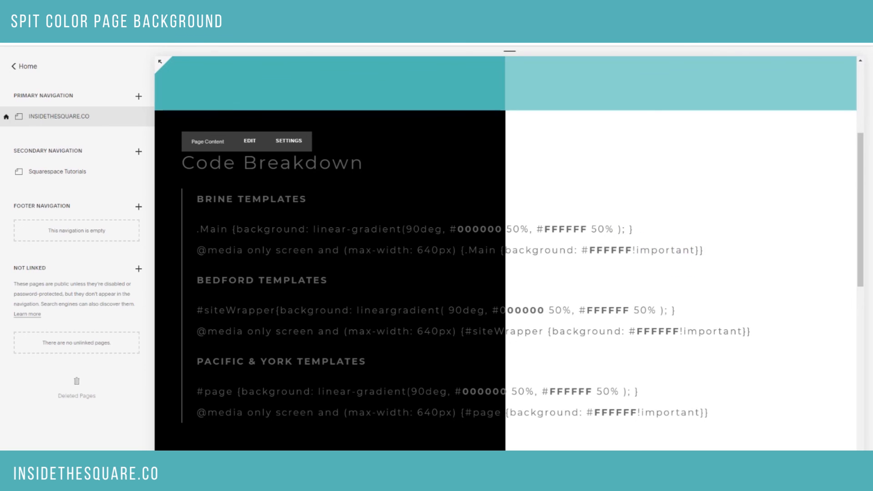
pyautogui.scroll(4, 614, 325)
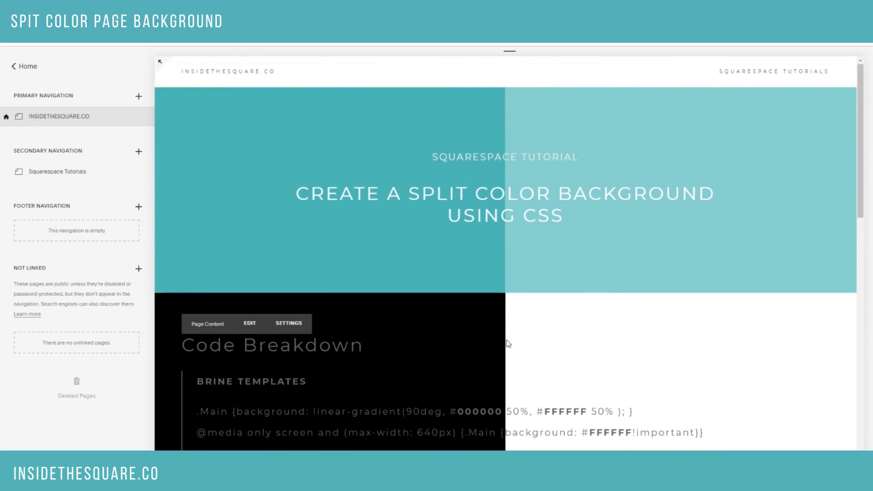